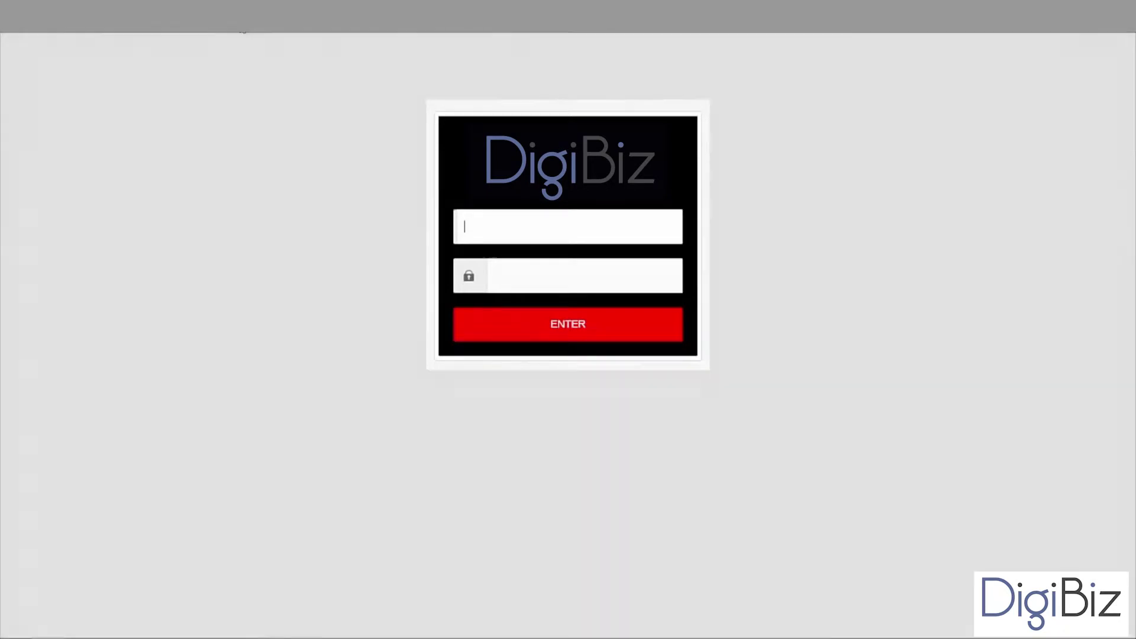
# - Log in to DigiBiz with the account username and password
pyautogui.write('j')
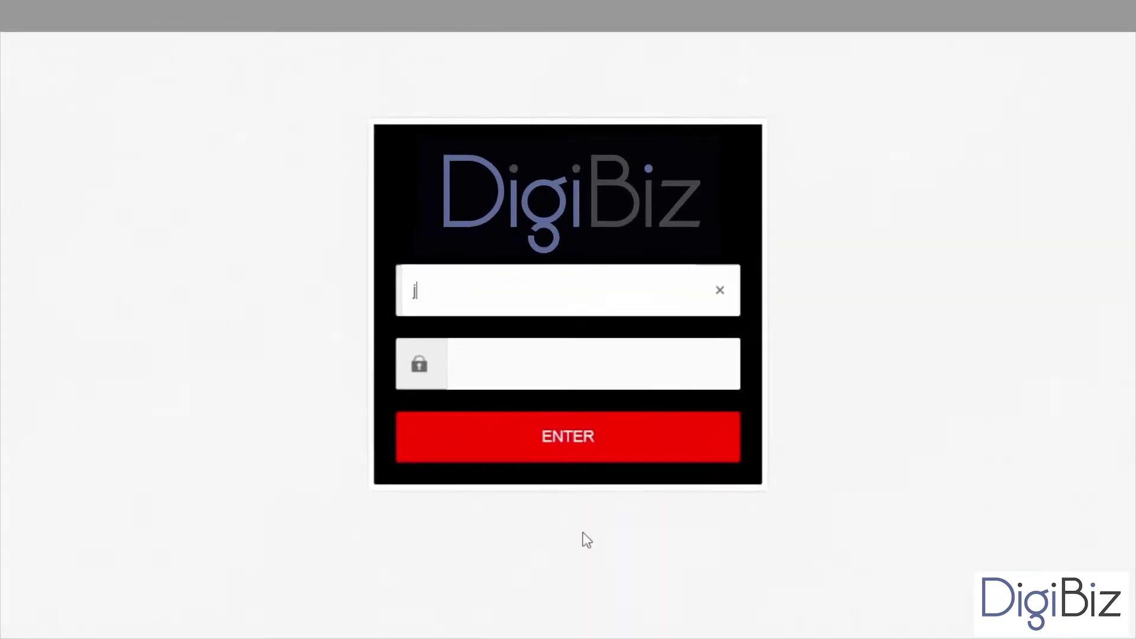
pyautogui.write('ohndoe')
pyautogui.press('Tab')
pyautogui.write('passwor')
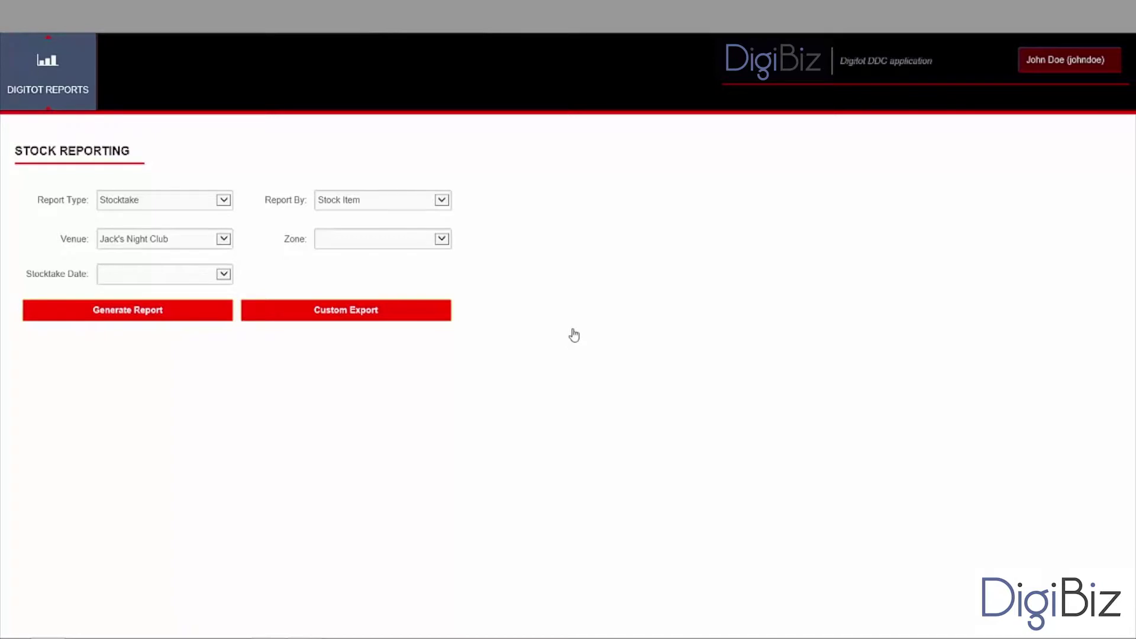
# - Set Report Type to Dispensing and Report By to Dispense (Brand)
pyautogui.click(222, 200)
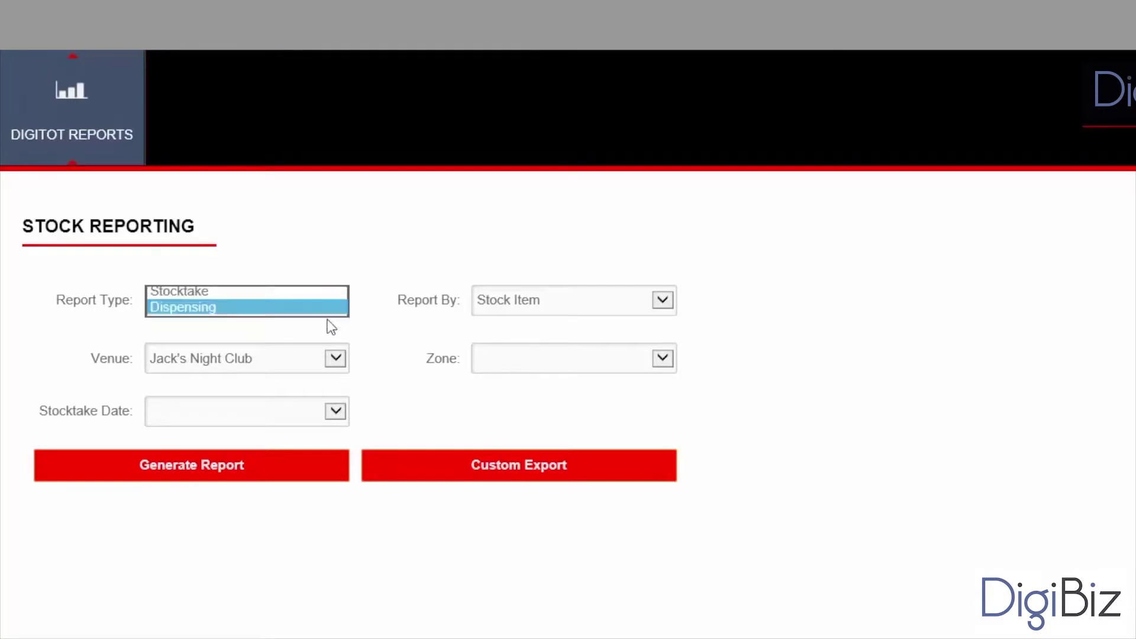
pyautogui.click(330, 322)
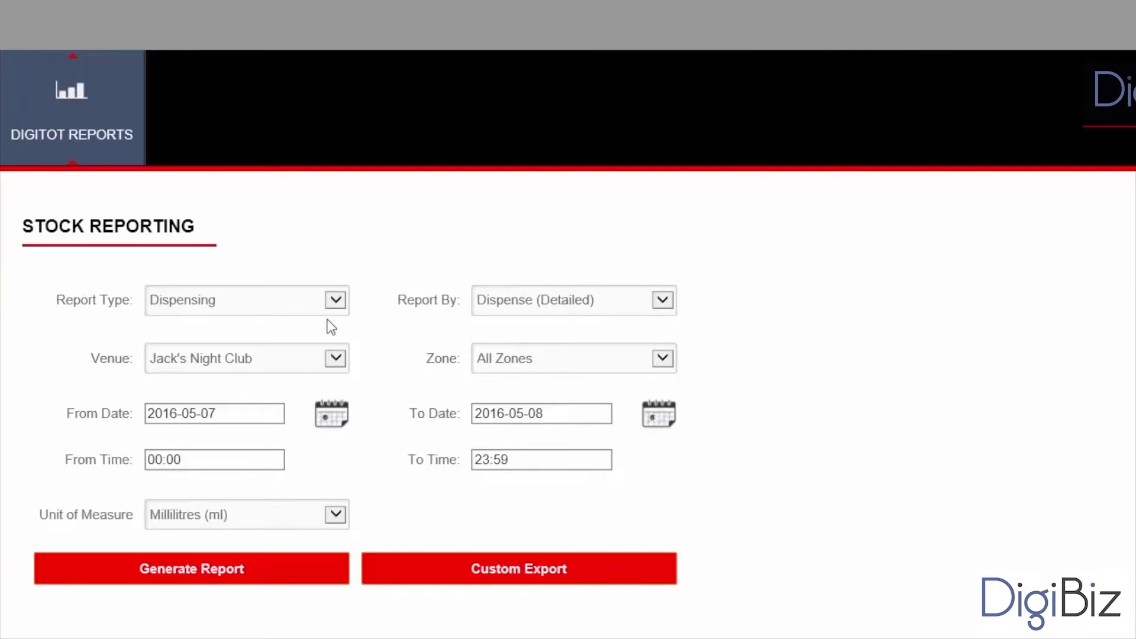
pyautogui.click(663, 300)
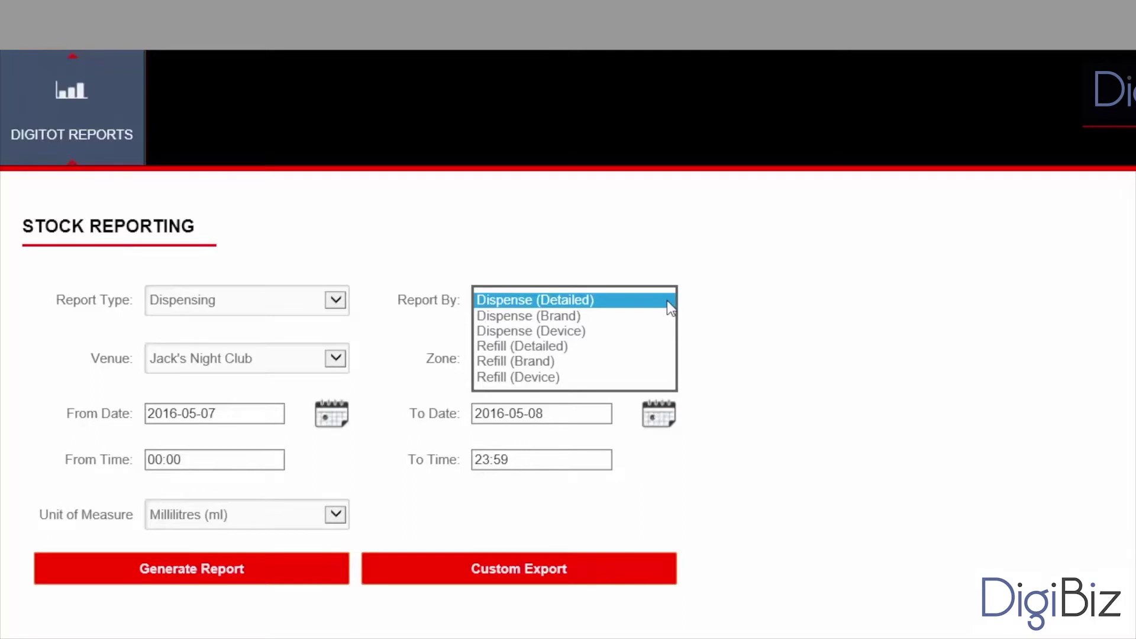
pyautogui.click(647, 324)
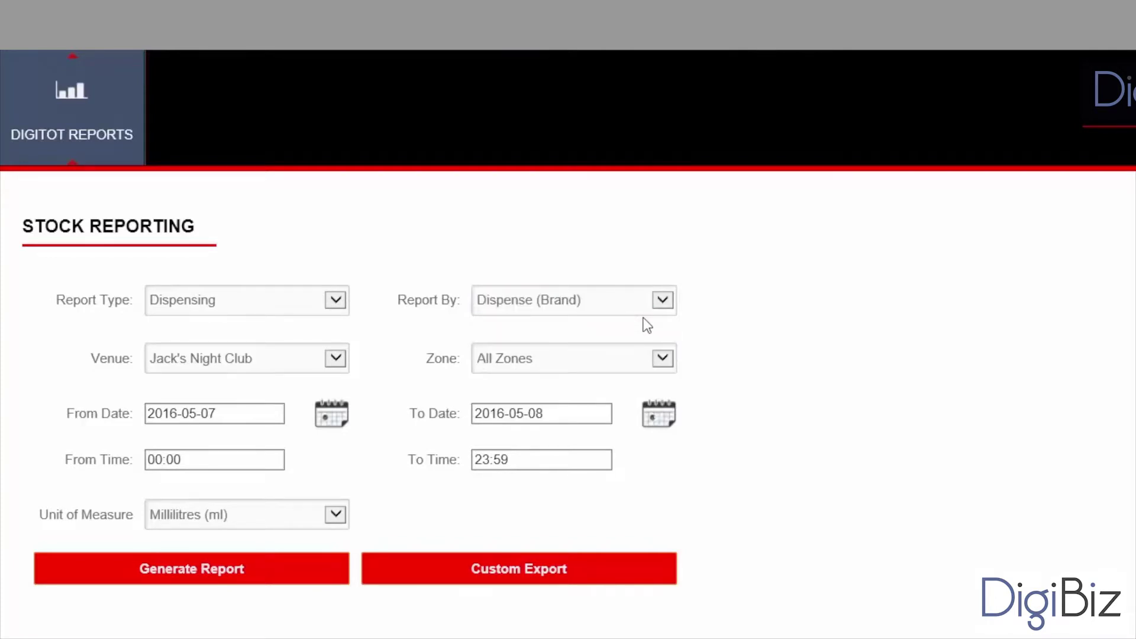
# - Select Jack's Pub as the venue and keep All Zones as the zone
pyautogui.click(336, 357)
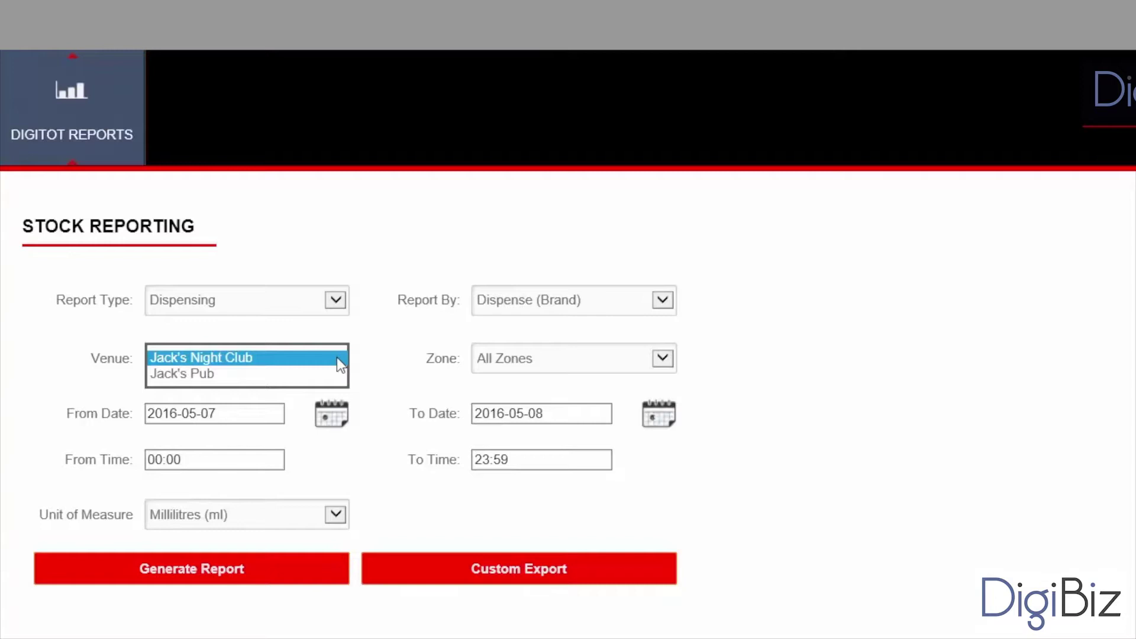
pyautogui.click(333, 374)
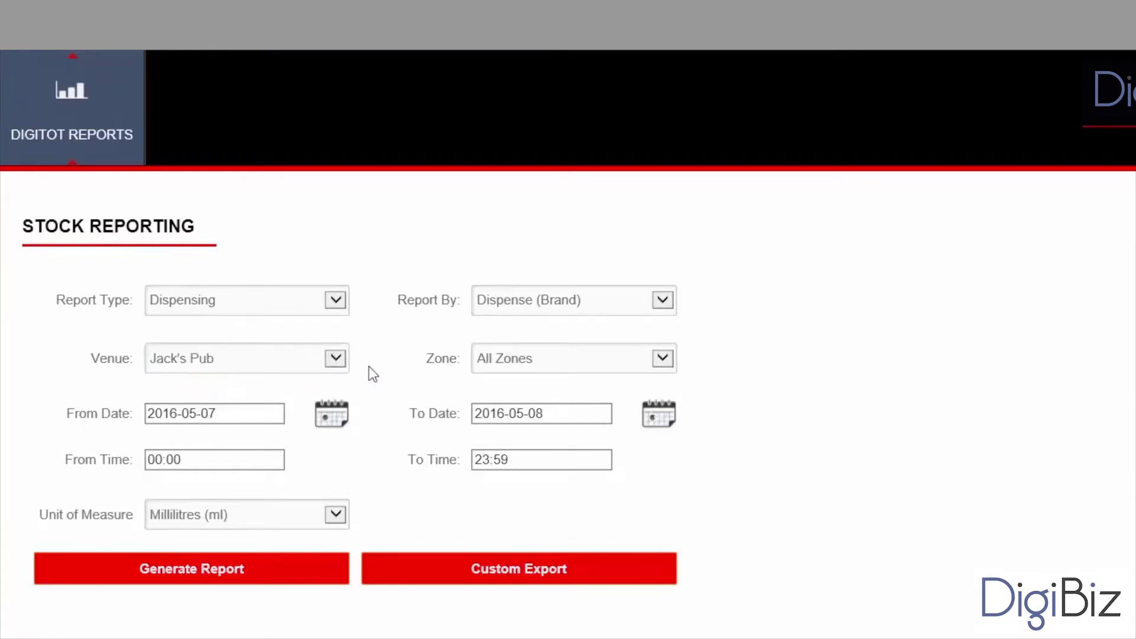
pyautogui.click(662, 359)
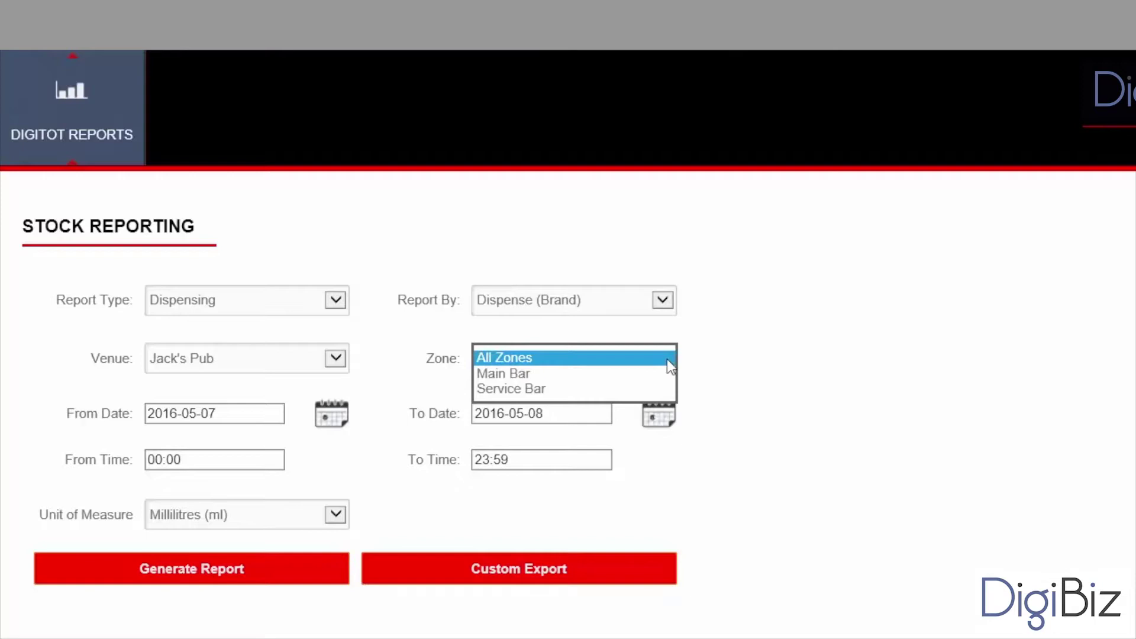
pyautogui.click(666, 359)
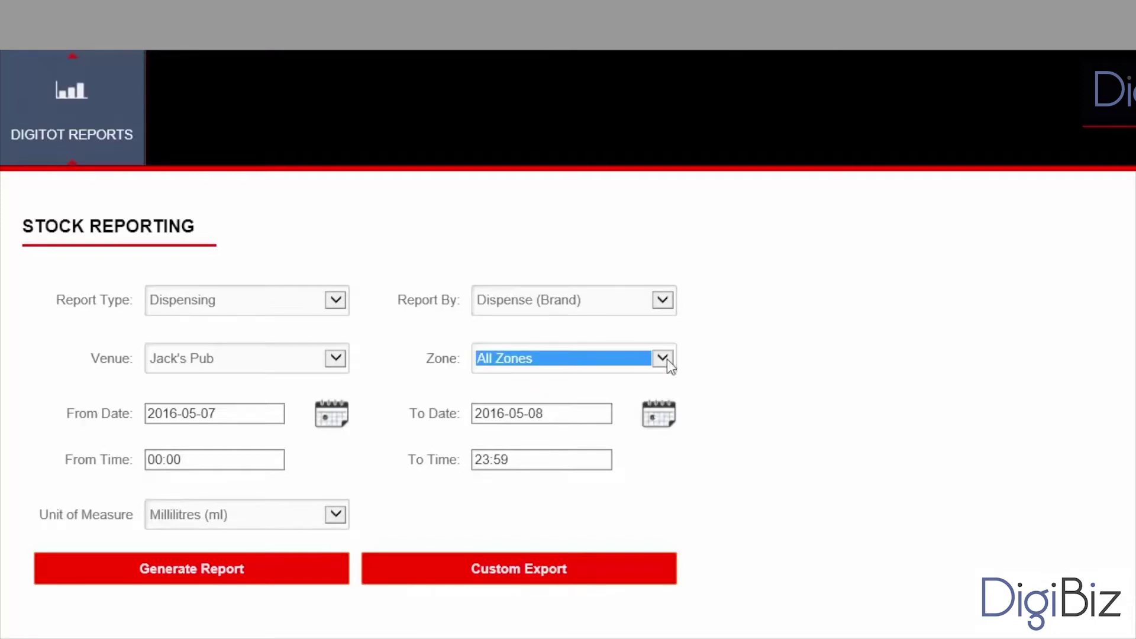
# - Set the date range to 2016-05-02 through 2016-05-03 with Tots (25ml) as the unit
pyautogui.click(261, 412)
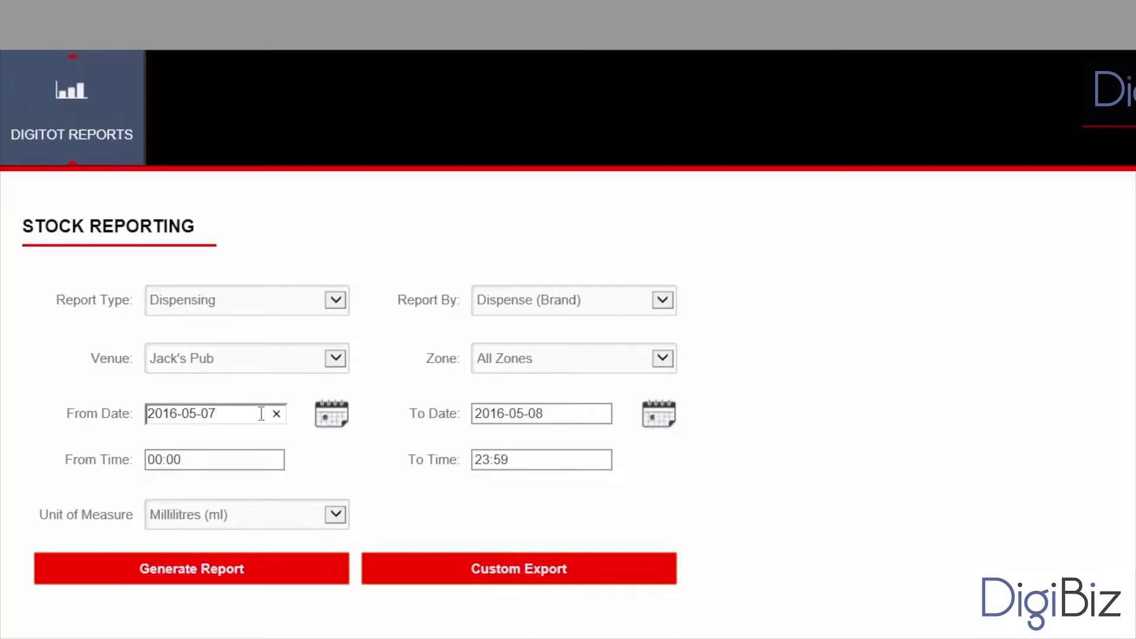
pyautogui.click(333, 420)
pyautogui.click(271, 479)
pyautogui.click(560, 413)
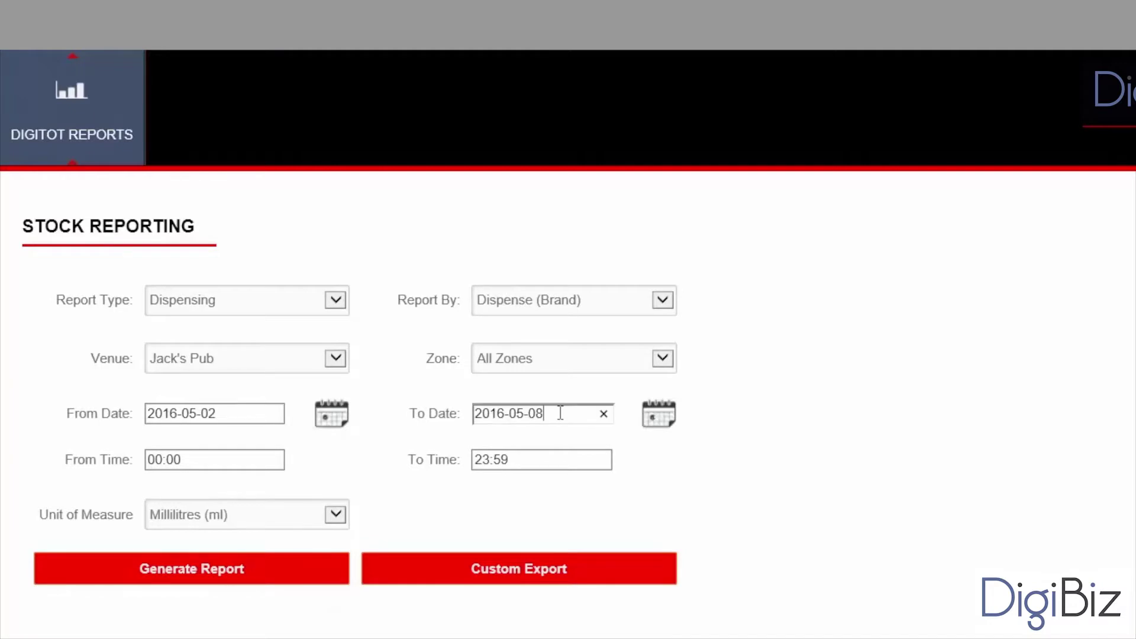
pyautogui.press('BackSpace')
pyautogui.write('3')
pyautogui.click(335, 515)
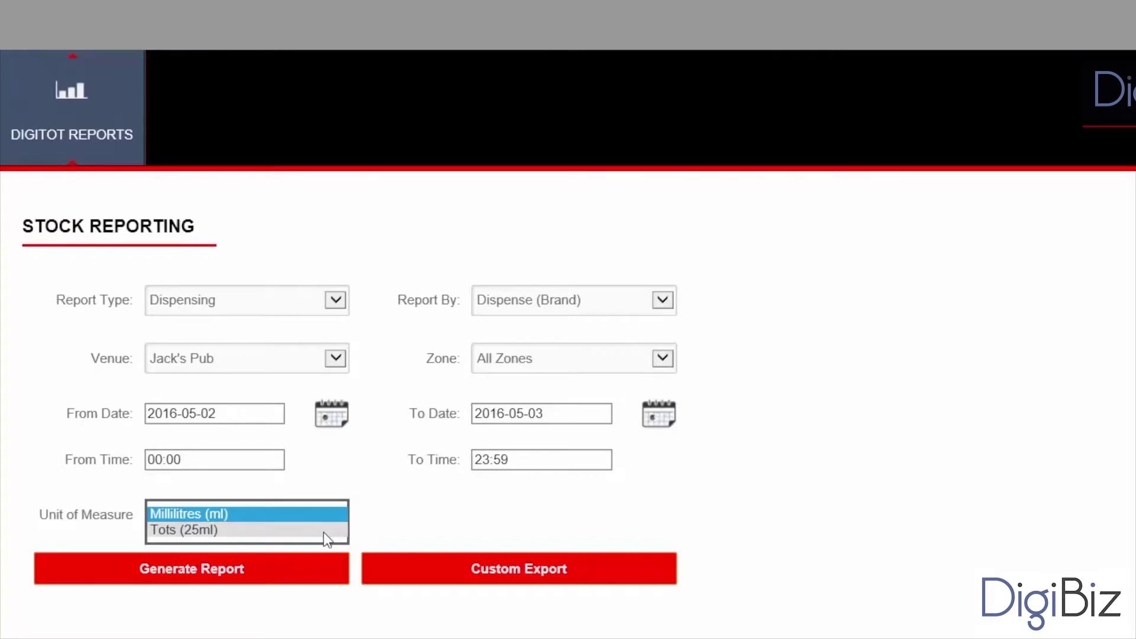
pyautogui.click(325, 533)
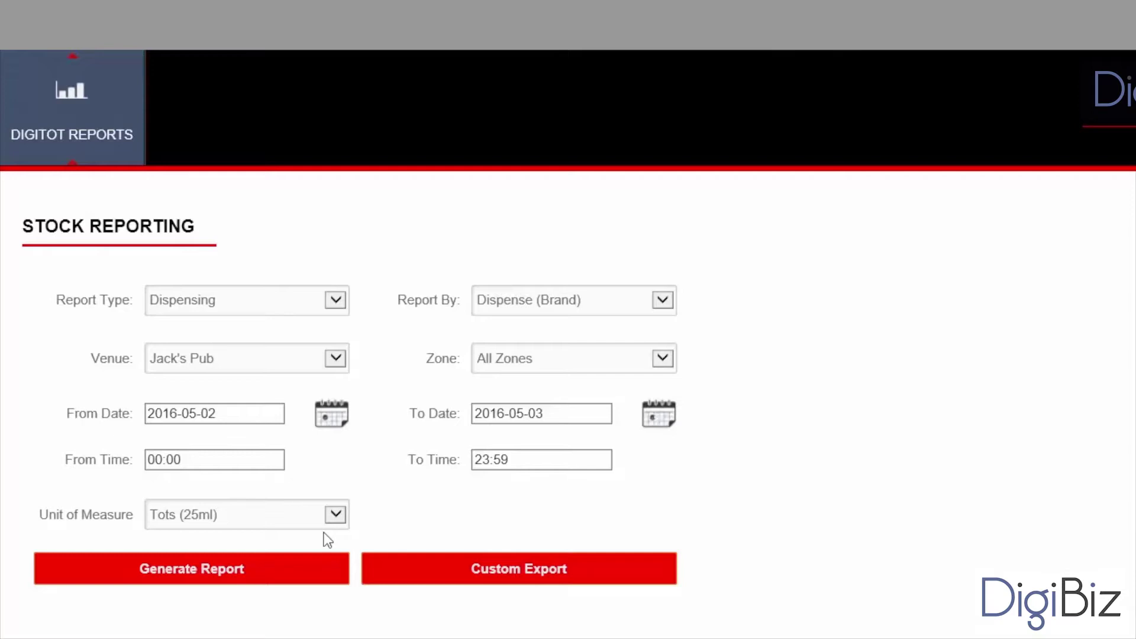
# - Generate the Dispense Report by Brand, scroll through it, and check the export formats
pyautogui.click(298, 574)
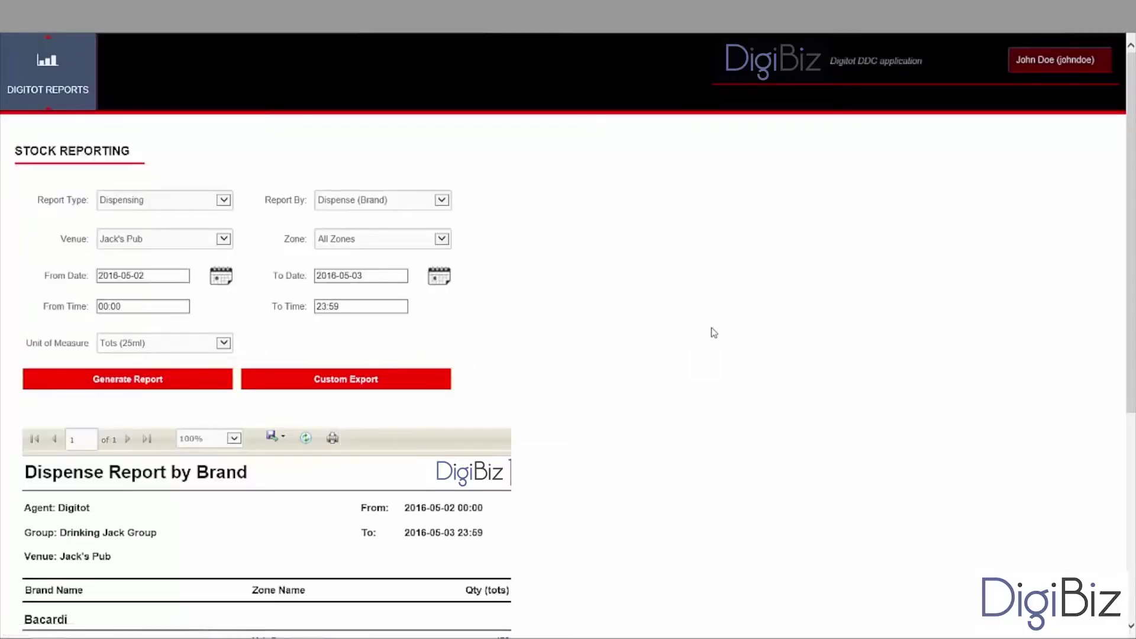
pyautogui.moveTo(1131, 273); pyautogui.dragTo(1133, 492)
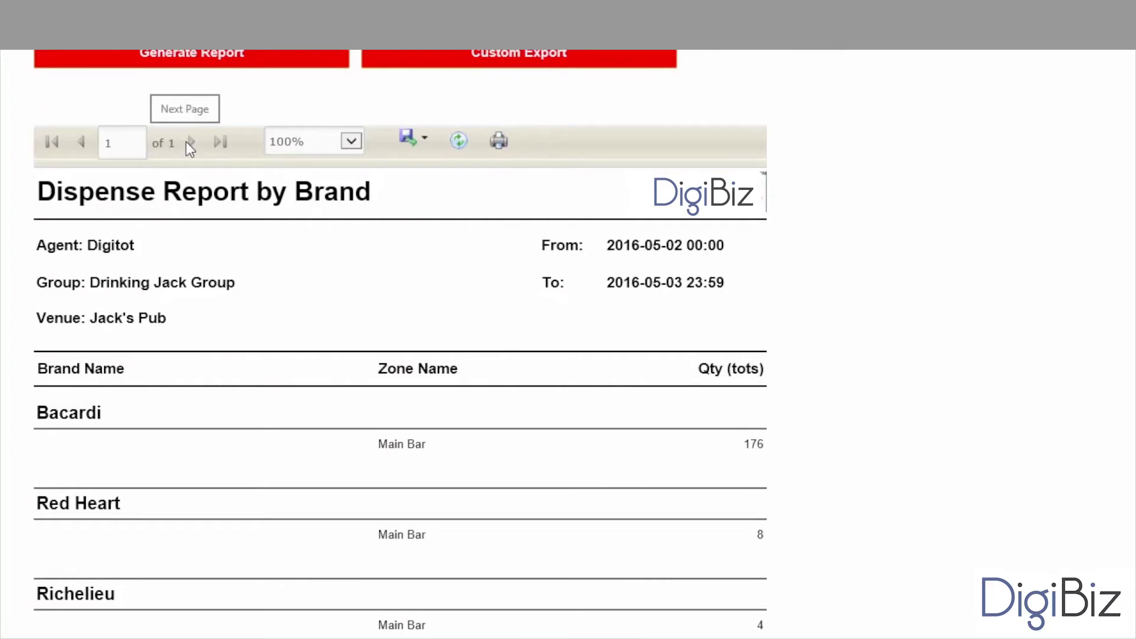
pyautogui.click(428, 143)
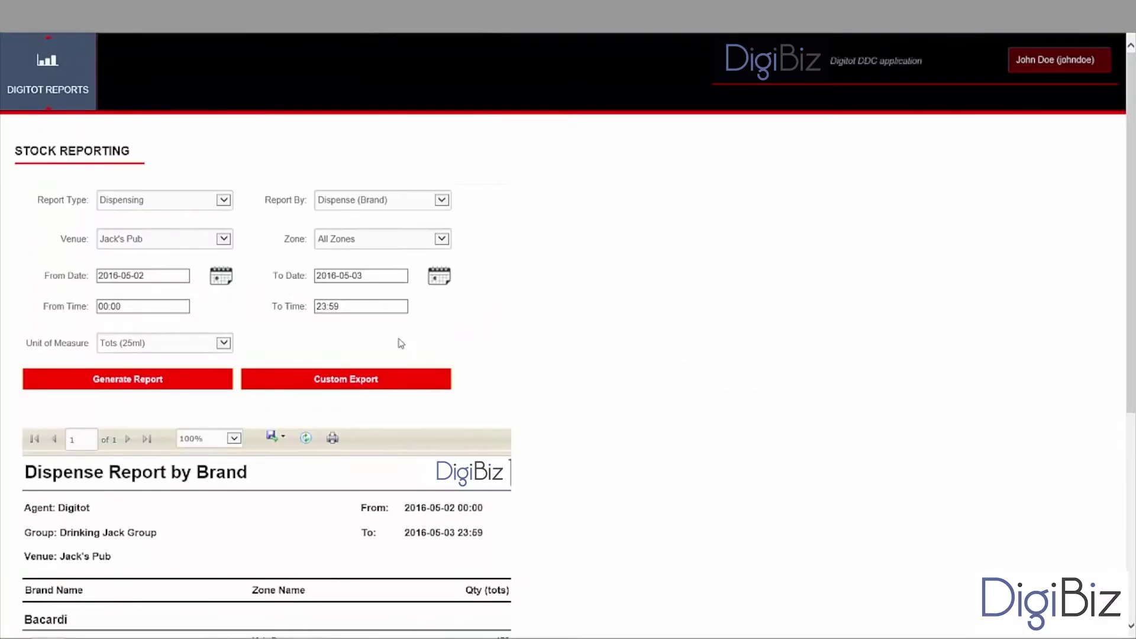
# - Start a Custom Export as Text (*.txt) with a Semicolon delimiter
pyautogui.click(343, 381)
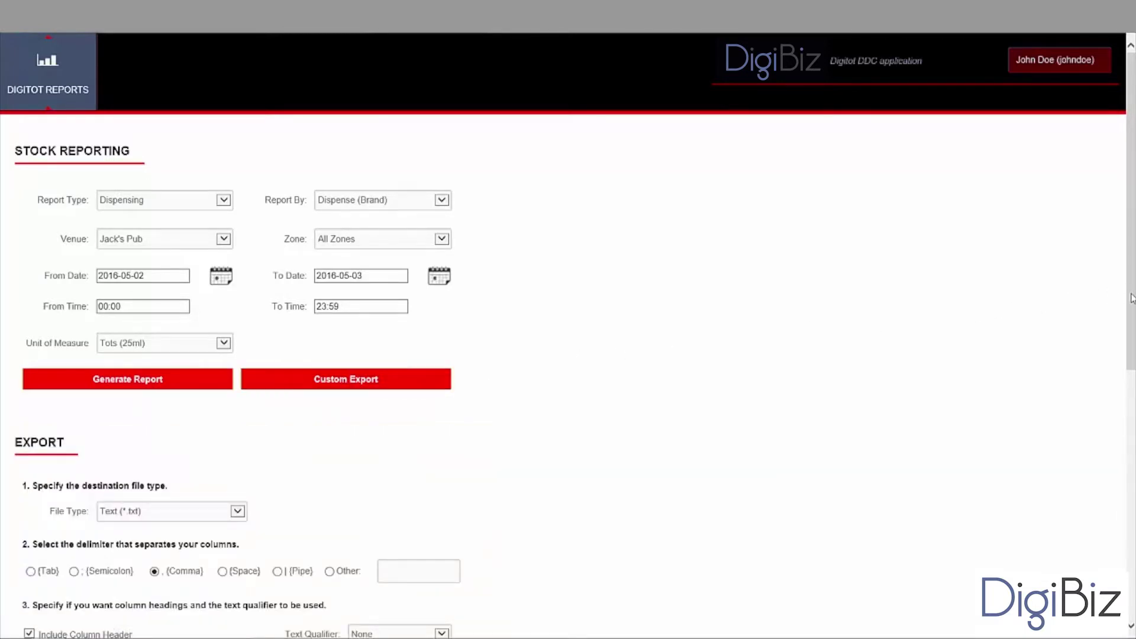
pyautogui.moveTo(1128, 294); pyautogui.dragTo(1122, 507)
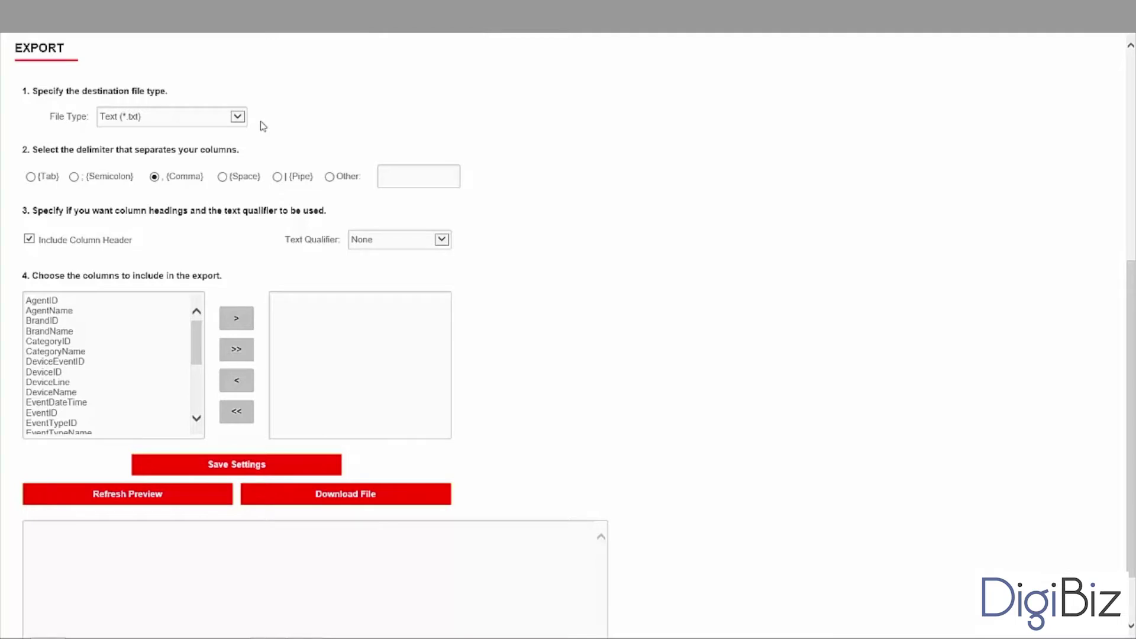
pyautogui.click(240, 117)
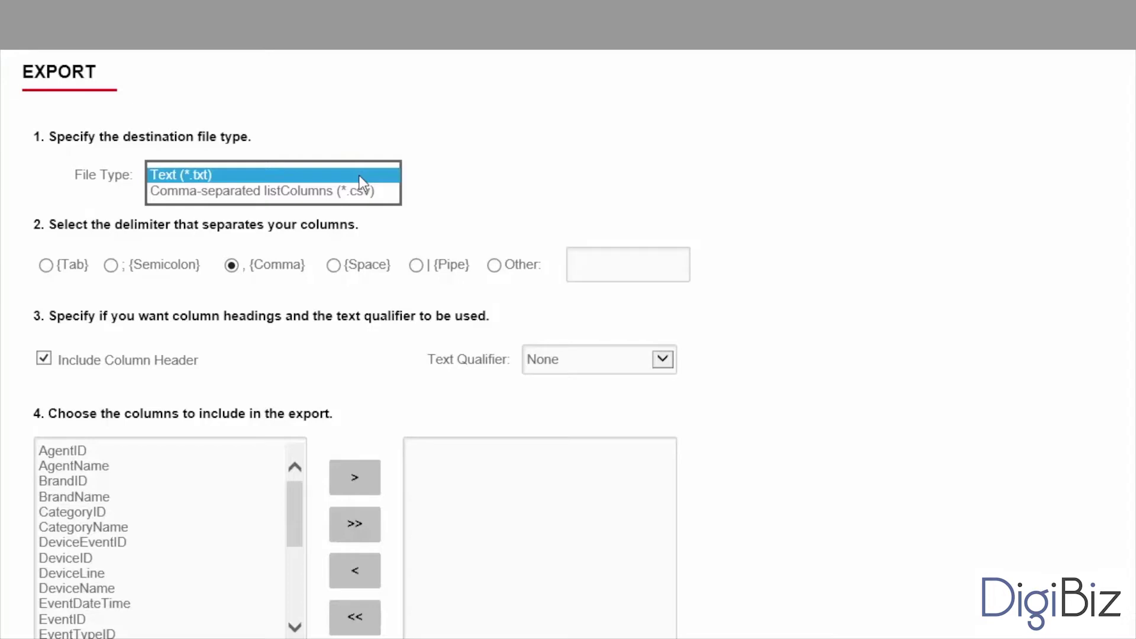
pyautogui.click(360, 175)
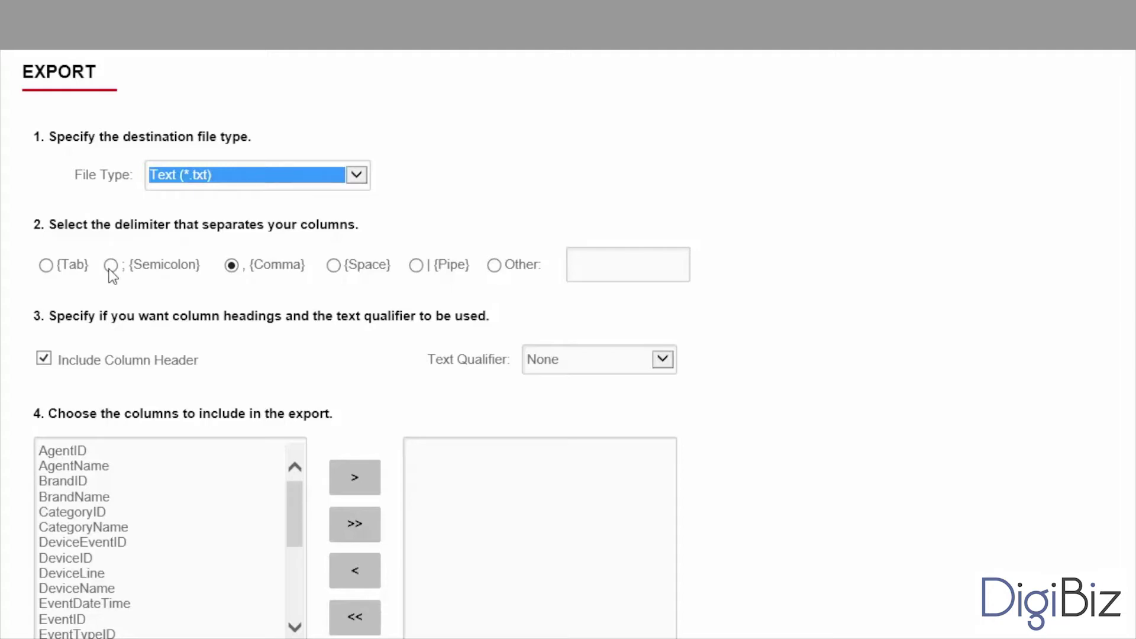
pyautogui.click(592, 265)
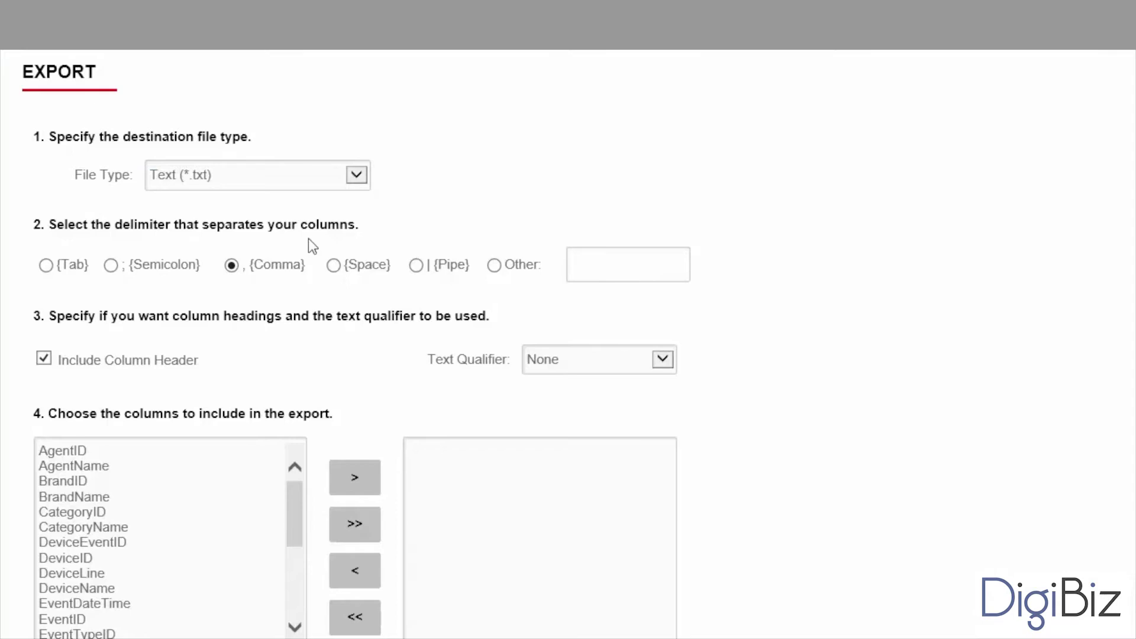
pyautogui.click(110, 266)
# - Choose None as the Text Qualifier and scroll down to the column chooser
pyautogui.click(659, 361)
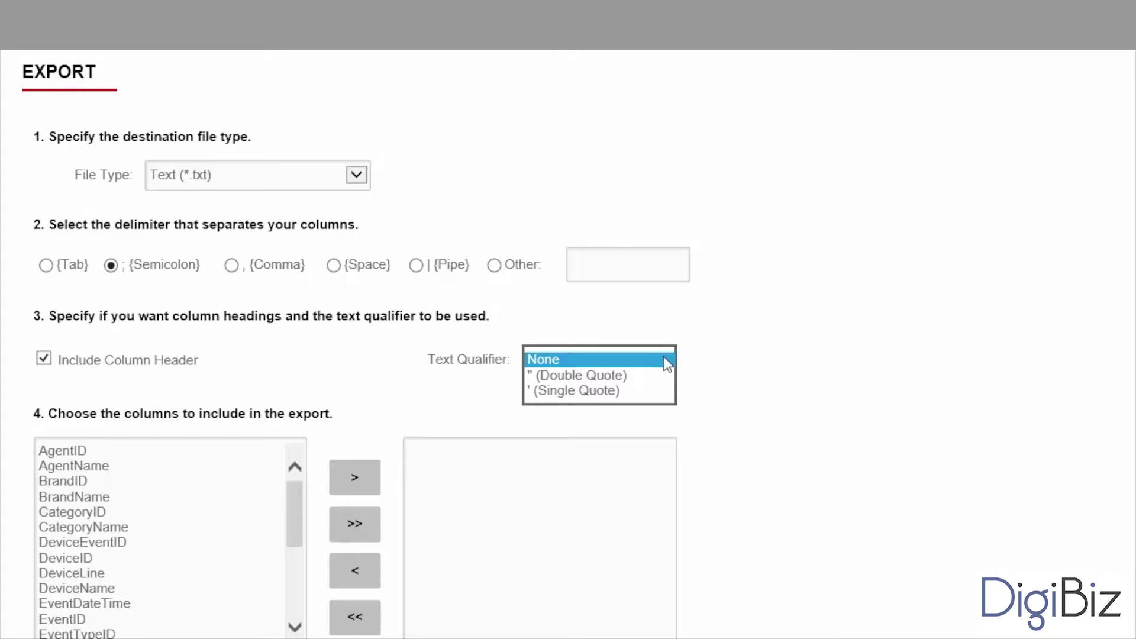
pyautogui.click(663, 358)
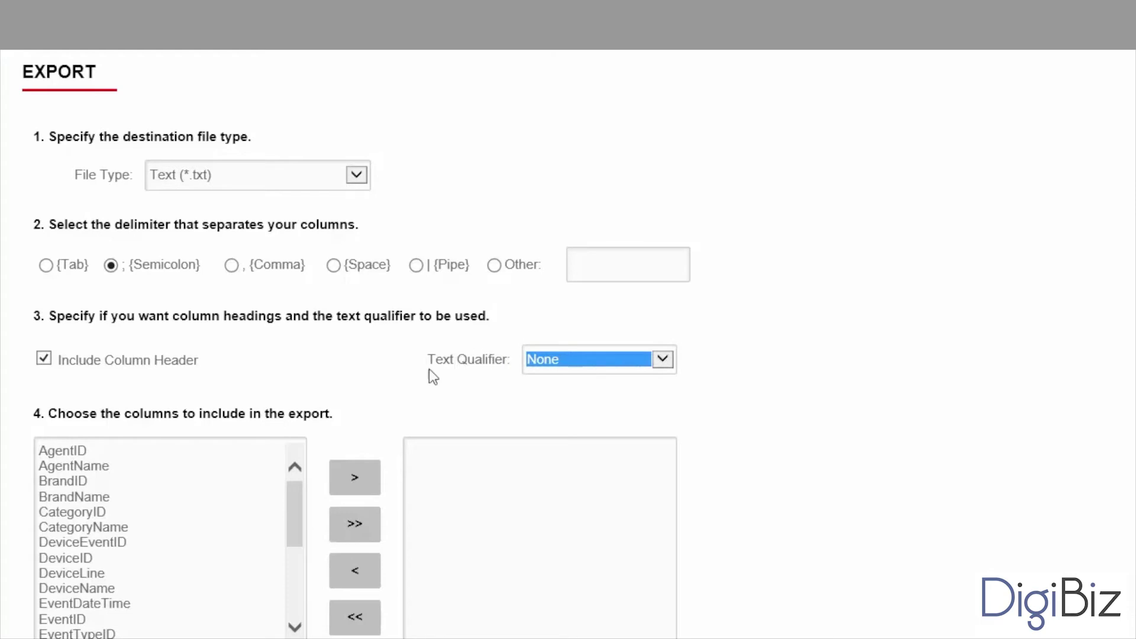
pyautogui.scroll(-4, 382, 388)
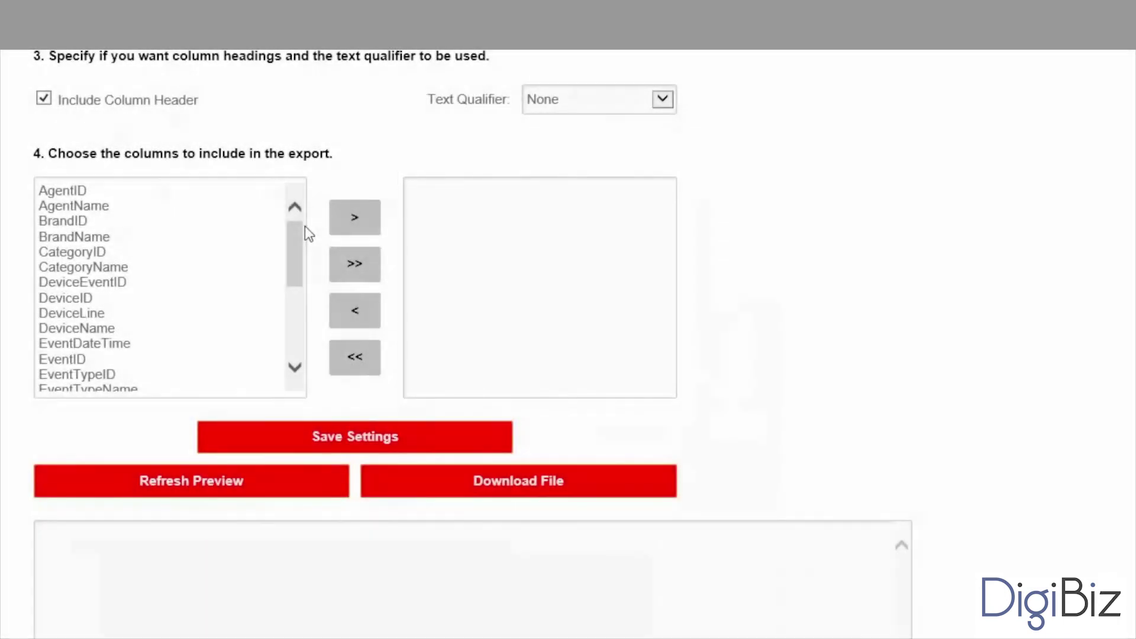
# - Add the VenueID and ZoneID columns to the export
pyautogui.scroll(-4, 285, 257)
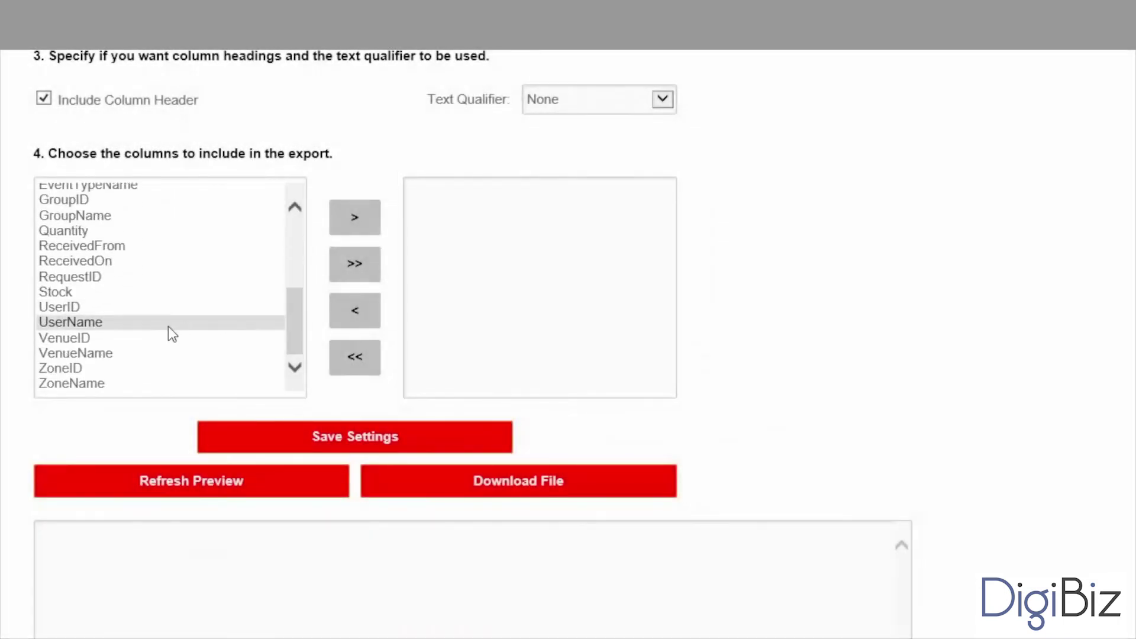
pyautogui.click(119, 337)
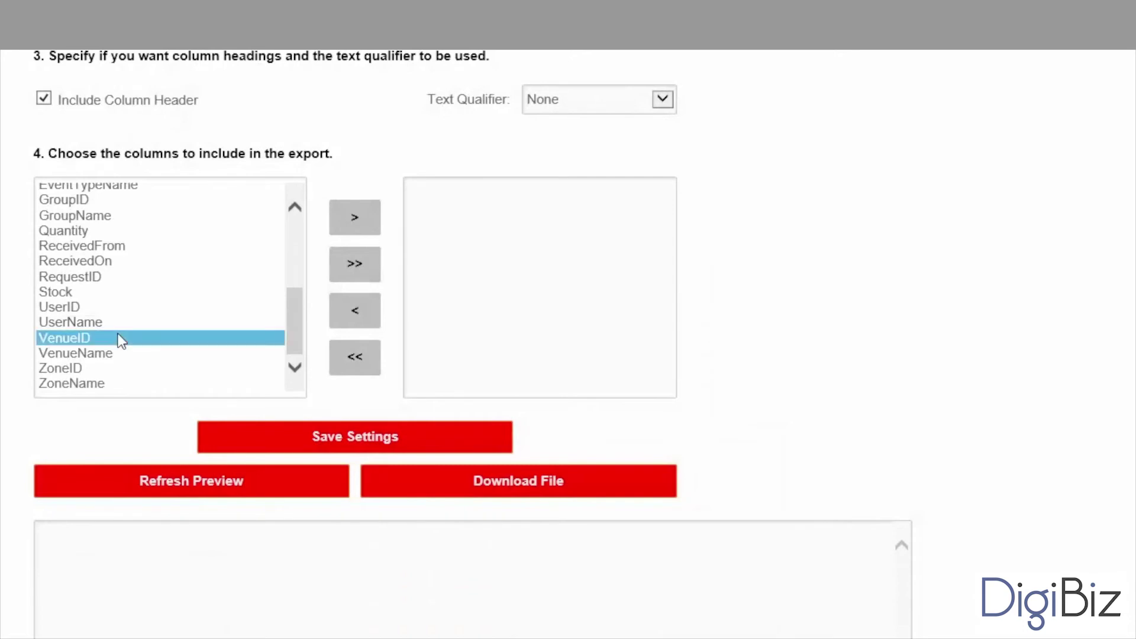
pyautogui.click(355, 226)
pyautogui.moveTo(299, 253); pyautogui.dragTo(280, 329)
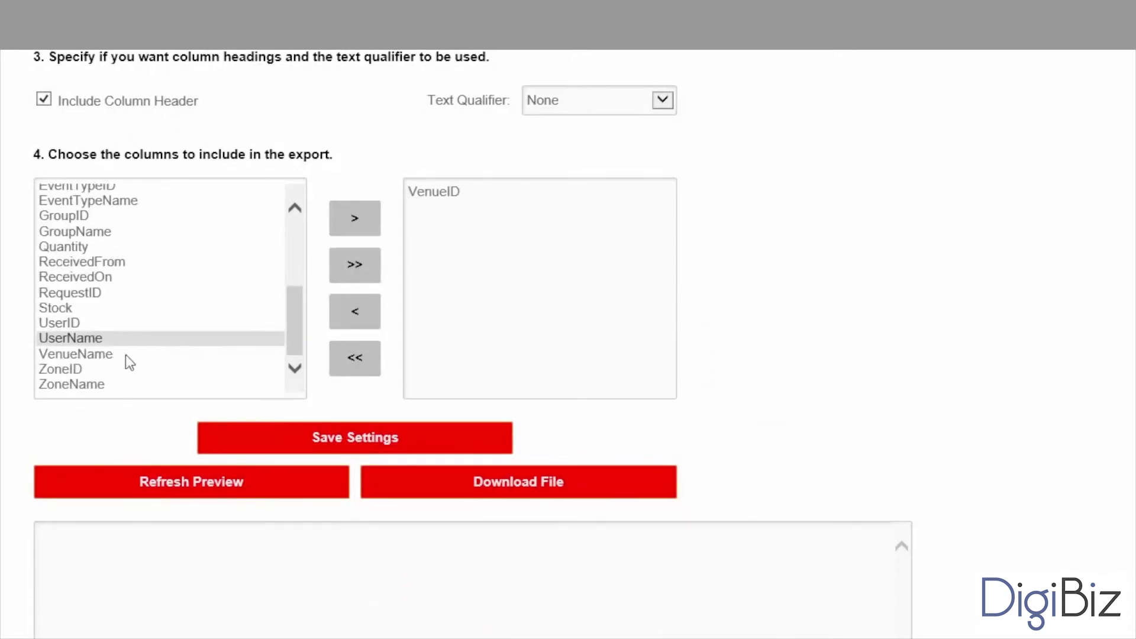
pyautogui.click(102, 368)
pyautogui.click(345, 226)
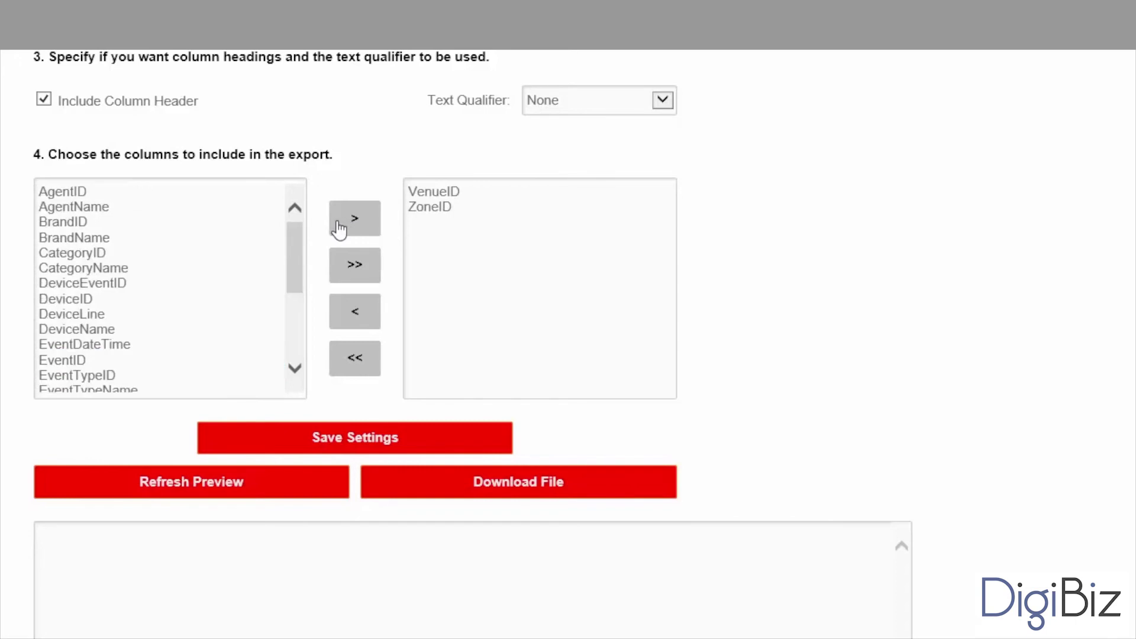
# - Add the BrandID, BrandName and Quantity columns, then refresh the export preview
pyautogui.click(118, 223)
pyautogui.click(338, 220)
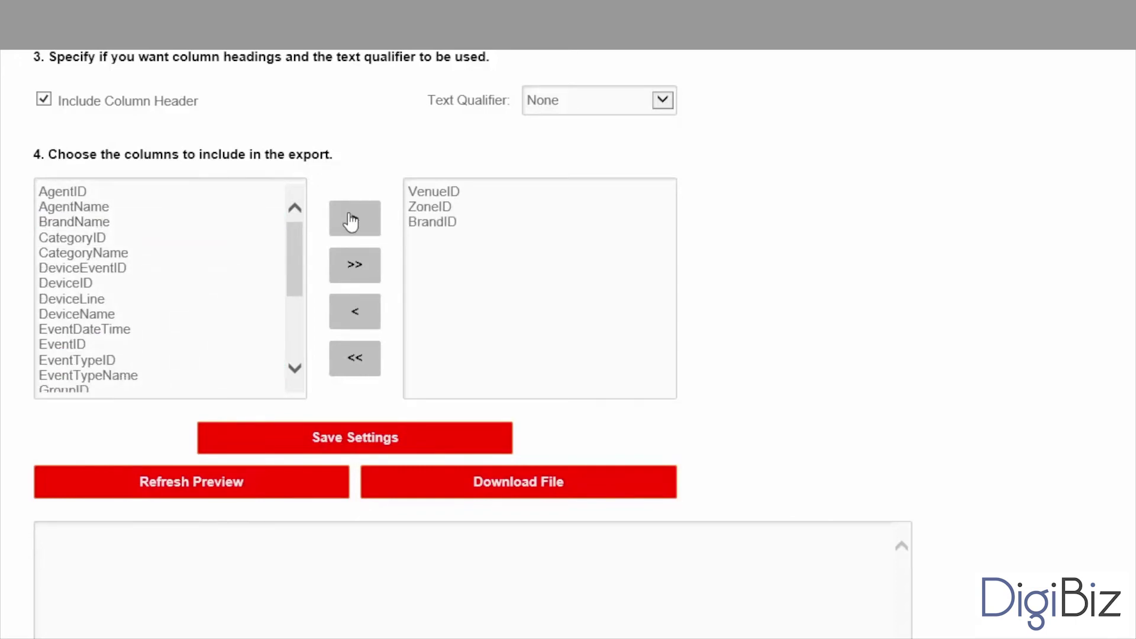
pyautogui.click(107, 224)
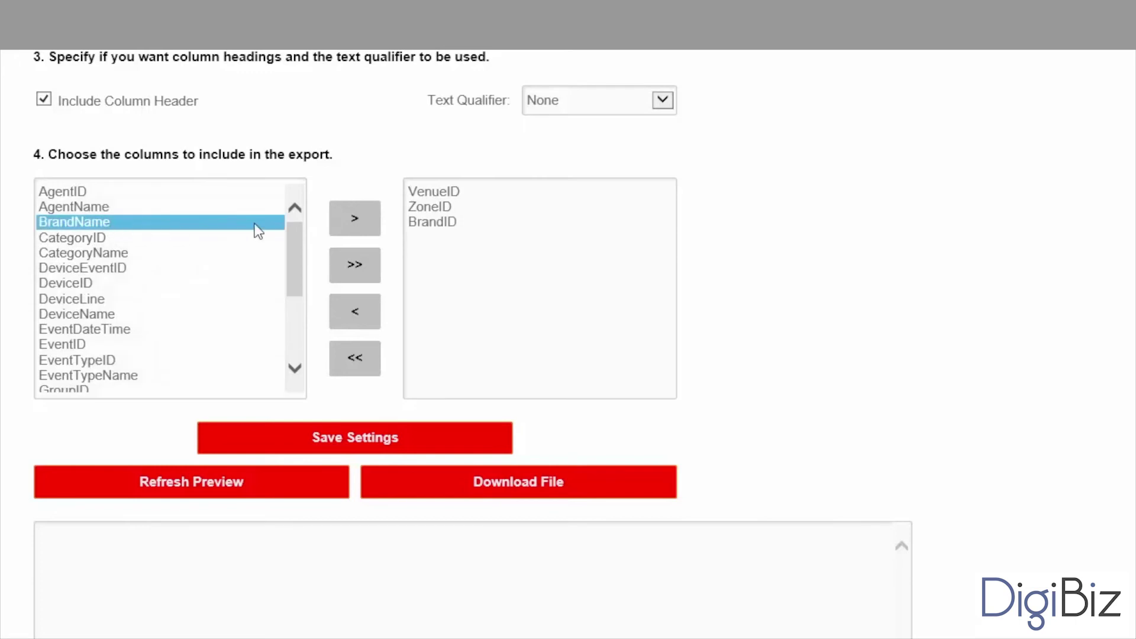
pyautogui.click(352, 224)
pyautogui.moveTo(296, 236); pyautogui.dragTo(279, 307)
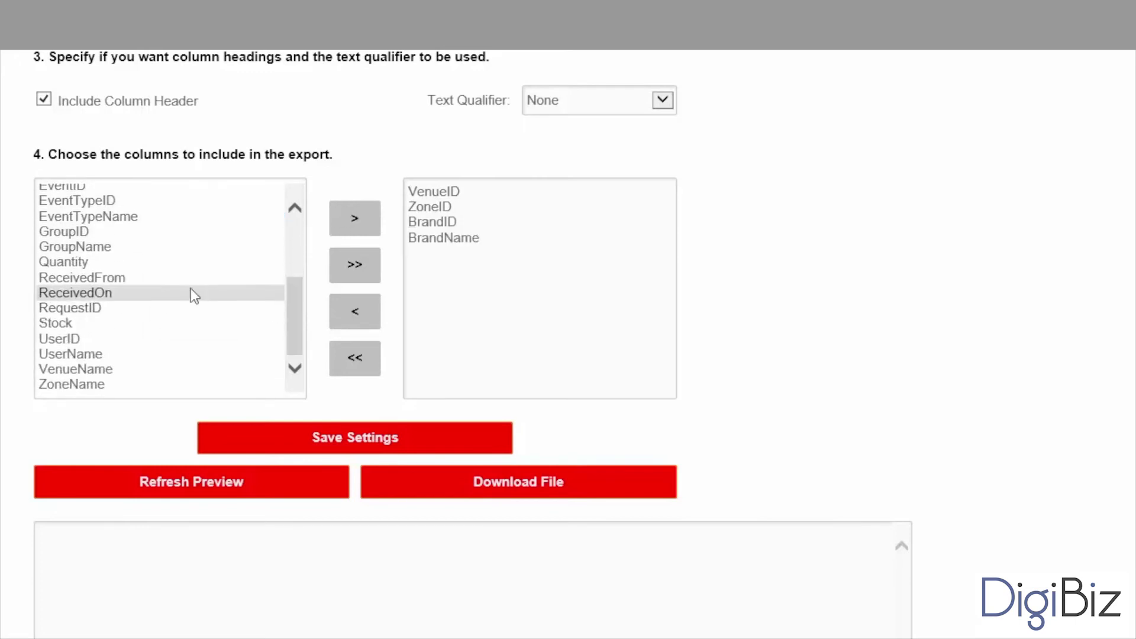
pyautogui.click(103, 265)
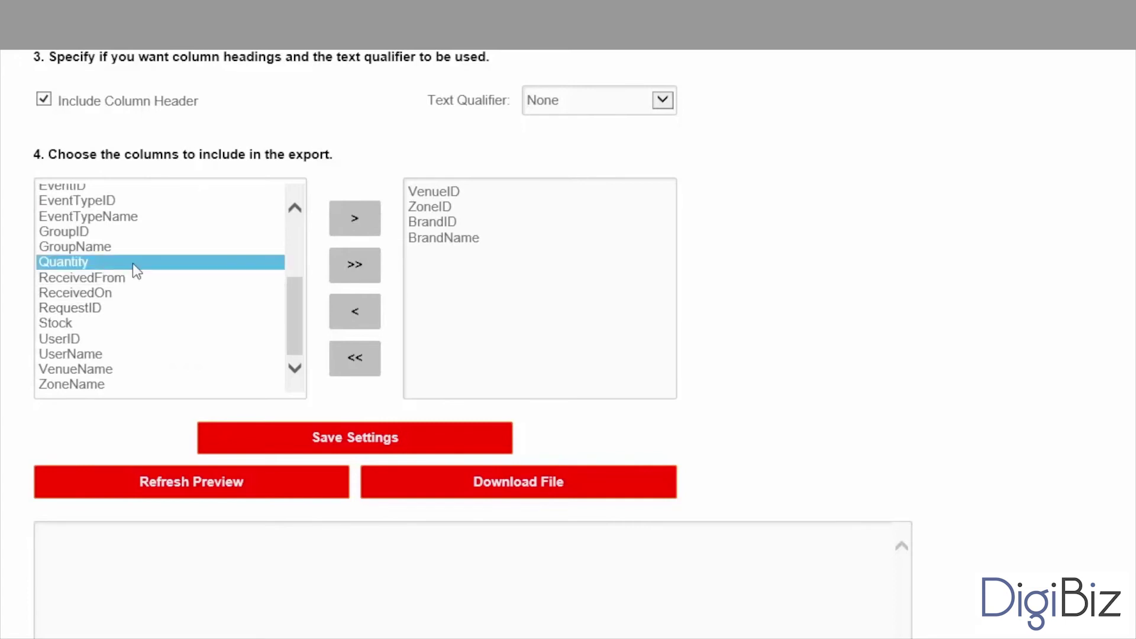
pyautogui.click(353, 228)
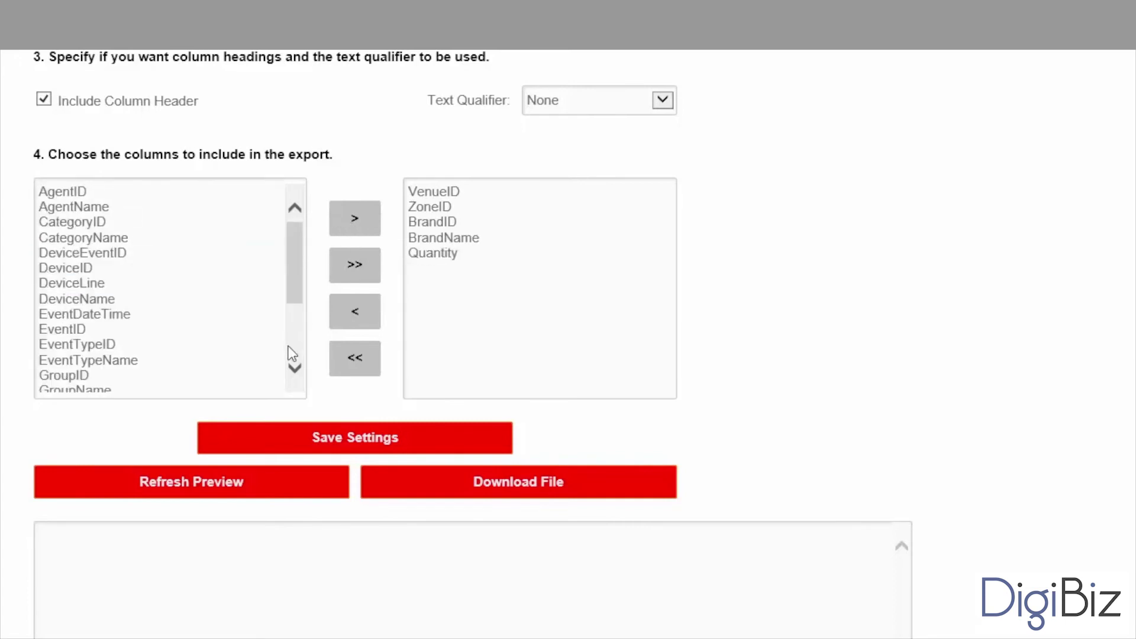
pyautogui.click(223, 481)
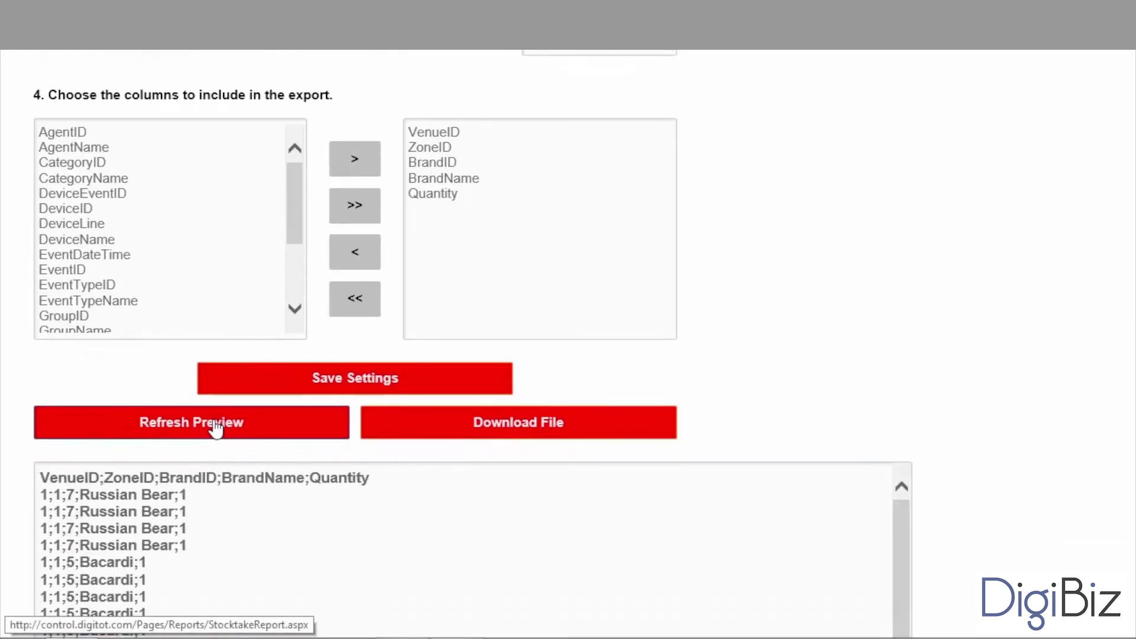
# - Scroll down to view the semicolon-separated preview with Russian Bear and Bacardi rows
pyautogui.scroll(-2, 472, 345)
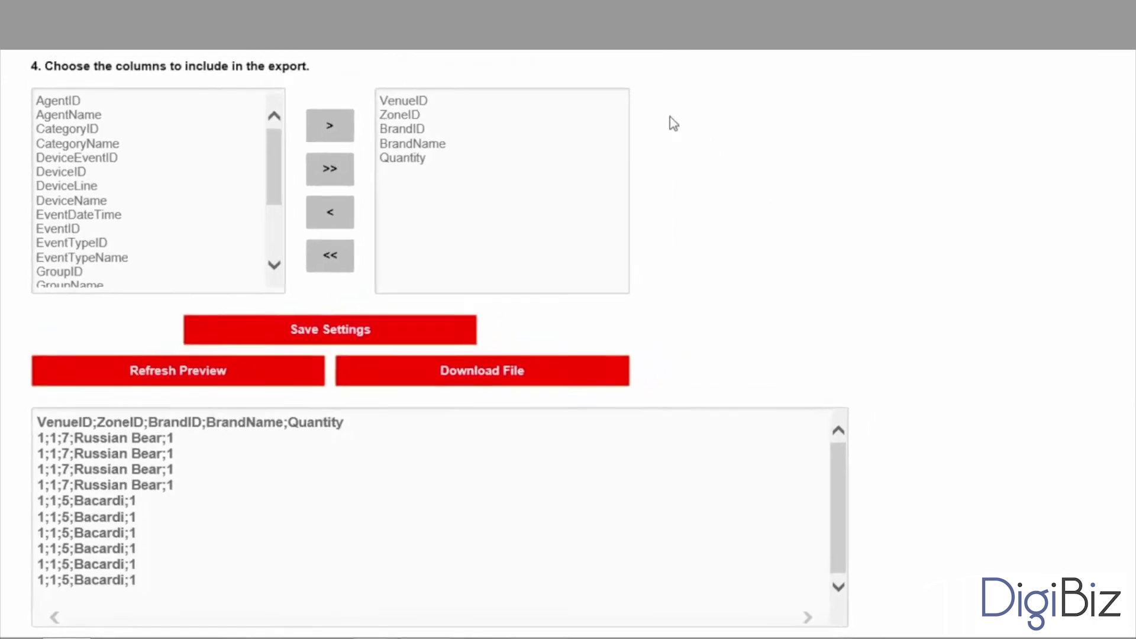
pyautogui.click(570, 63)
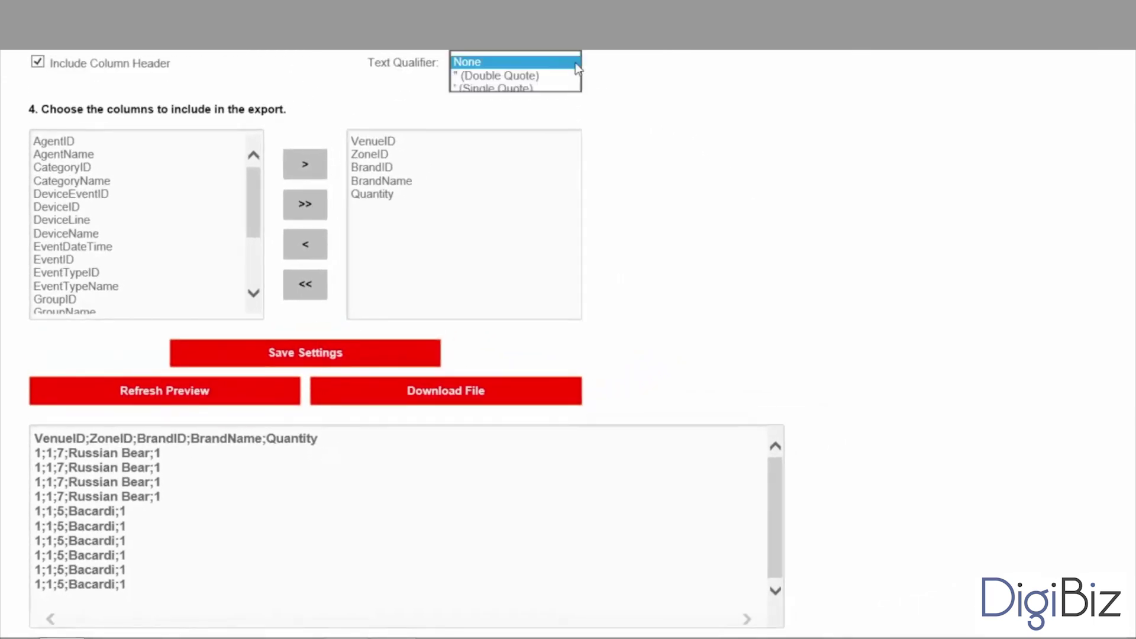
pyautogui.click(549, 73)
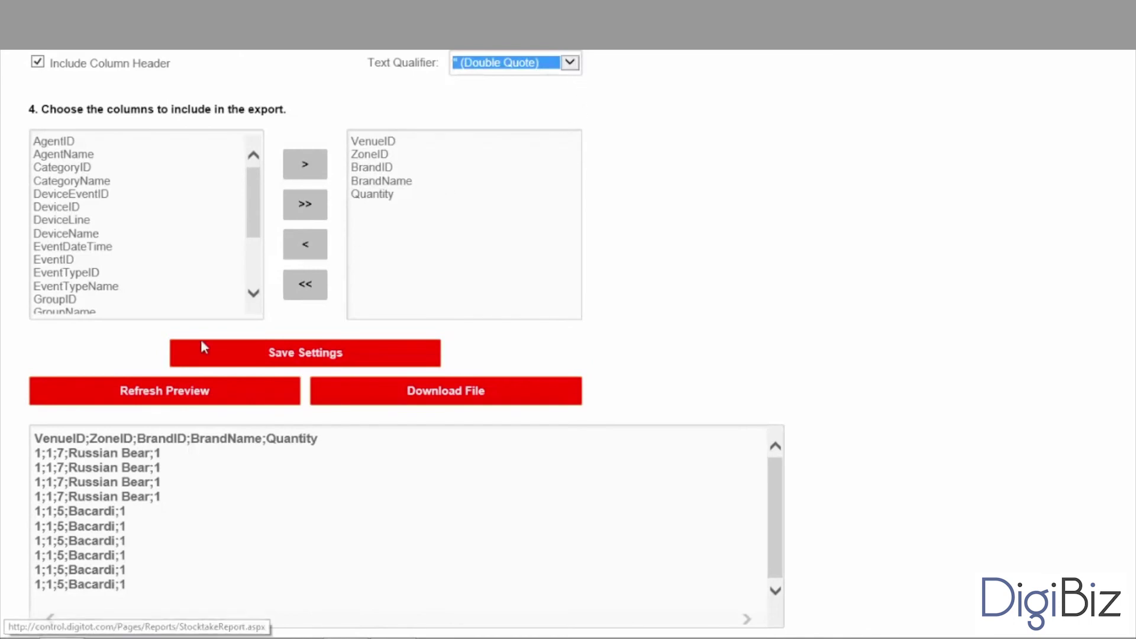
pyautogui.click(164, 395)
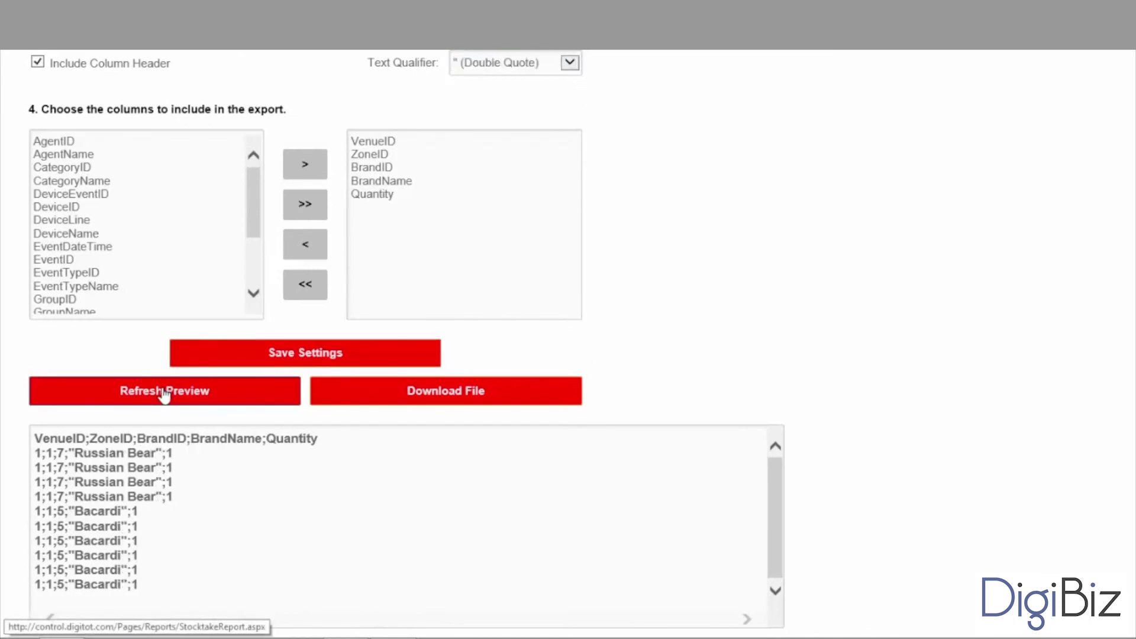
pyautogui.click(570, 63)
pyautogui.click(533, 50)
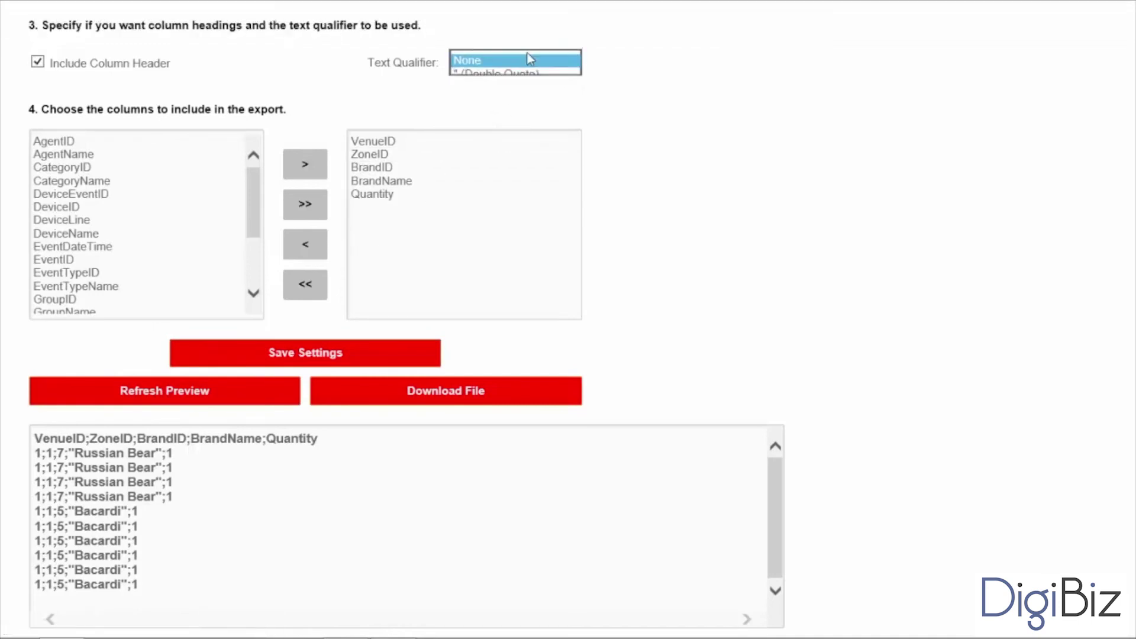
pyautogui.click(200, 394)
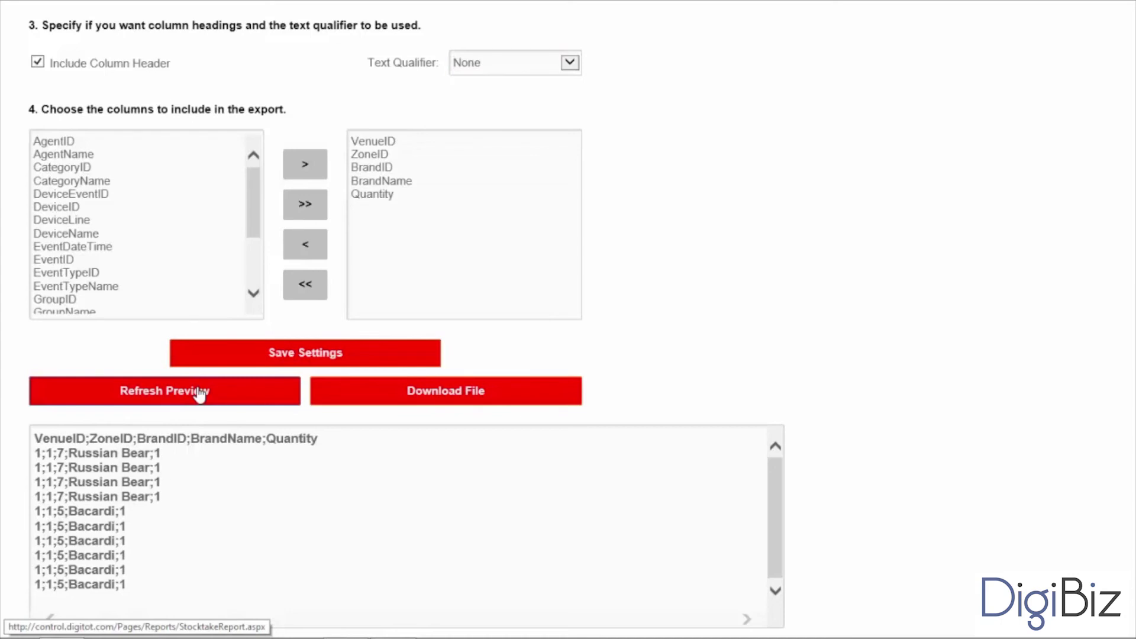
# - Download and save Dispensing-2016-05-08_13_05.txt, then dismiss the download-complete bar
pyautogui.click(438, 396)
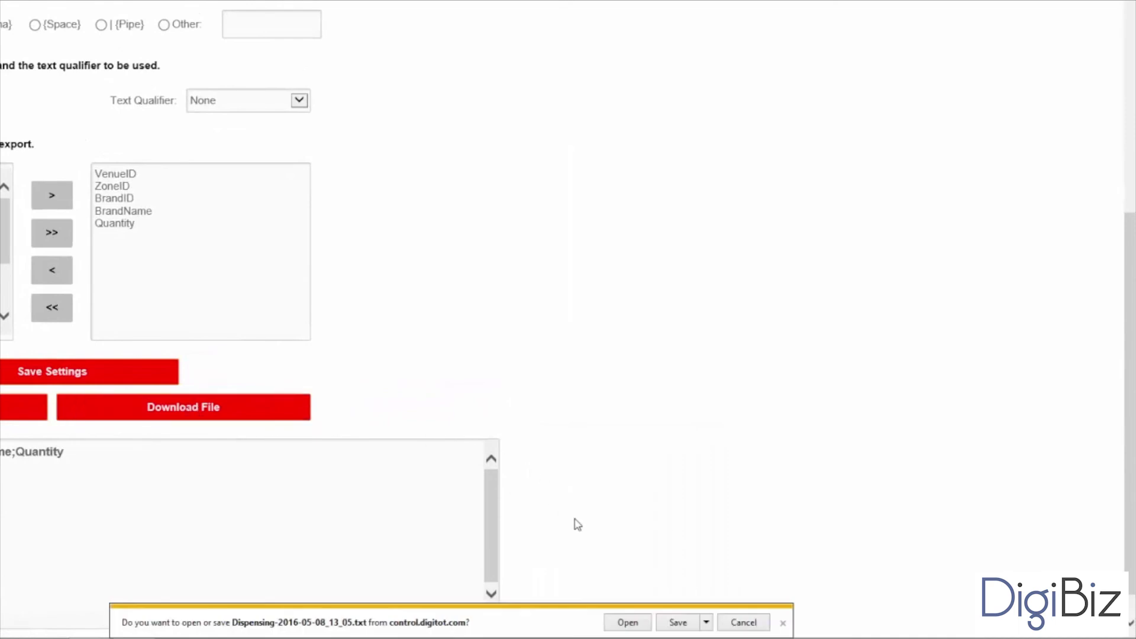
pyautogui.click(677, 623)
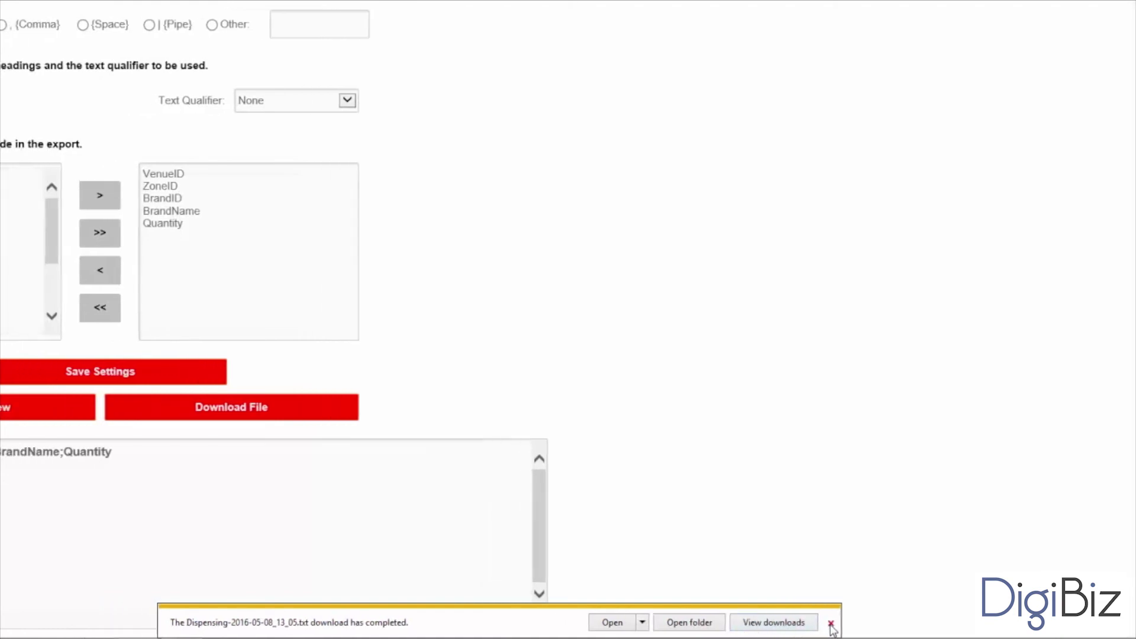
pyautogui.click(782, 624)
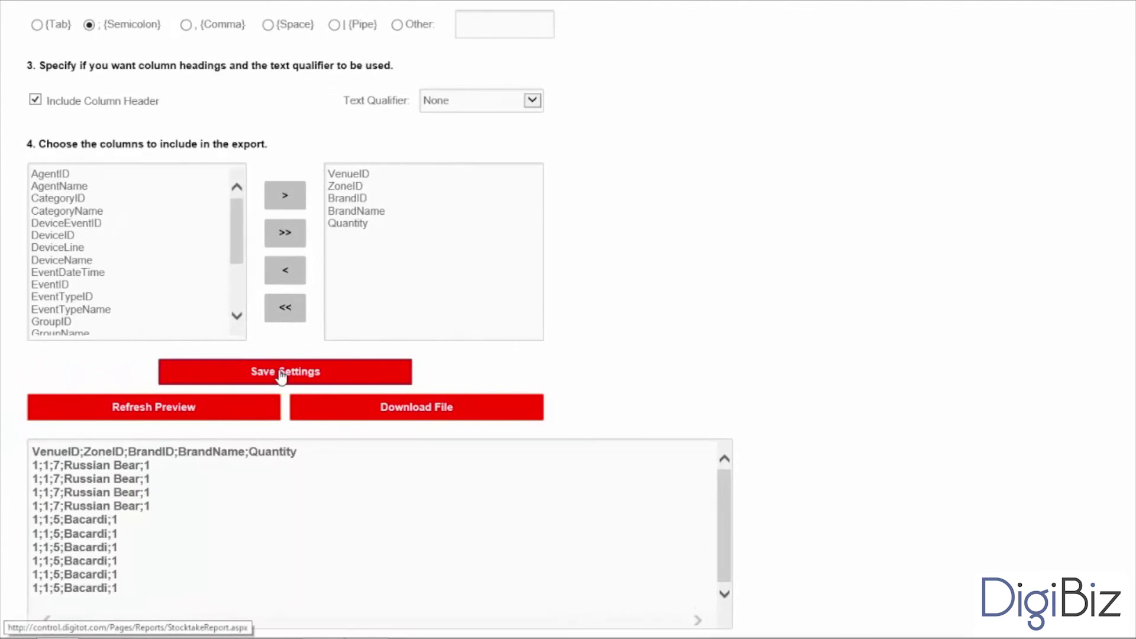
# - Save the semicolon-delimited text-file export layout as the Dispensing report settings
pyautogui.click(281, 373)
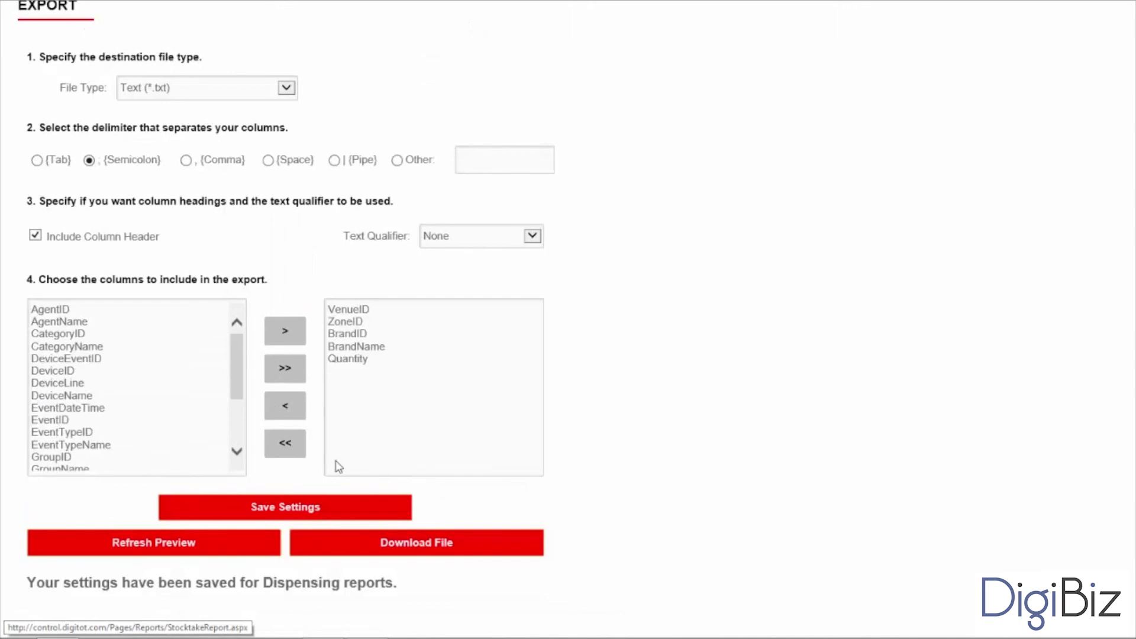